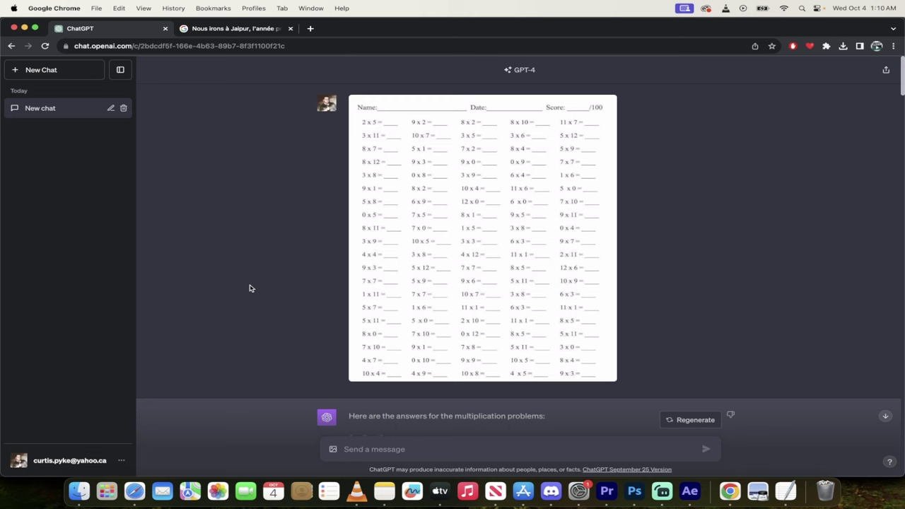
Step: Scroll through the previous conversation to review it
{"action": "scroll", "coordinate": [424, 247], "scroll_direction": "down", "scroll_amount": 1}
{"action": "scroll", "coordinate": [424, 246], "scroll_direction": "down", "scroll_amount": 2}
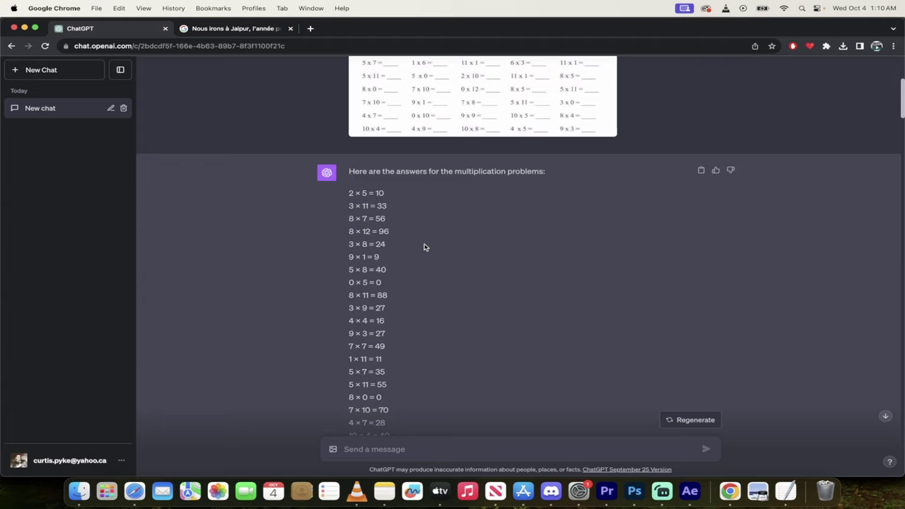
{"action": "scroll", "coordinate": [425, 247], "scroll_direction": "down", "scroll_amount": 2}
{"action": "scroll", "coordinate": [424, 247], "scroll_direction": "down", "scroll_amount": 4}
{"action": "scroll", "coordinate": [424, 247], "scroll_direction": "down", "scroll_amount": 2}
{"action": "scroll", "coordinate": [424, 247], "scroll_direction": "down", "scroll_amount": 3}
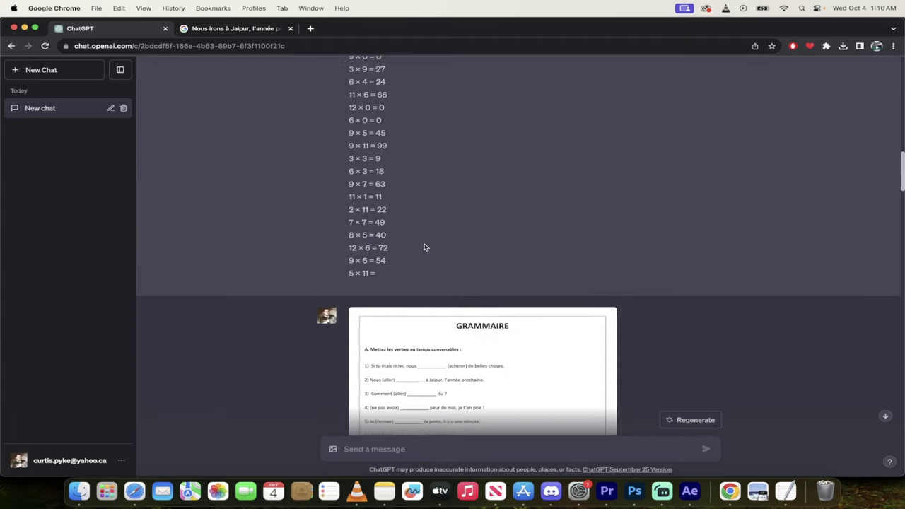
{"action": "scroll", "coordinate": [424, 247], "scroll_direction": "down", "scroll_amount": 1}
{"action": "scroll", "coordinate": [434, 301], "scroll_direction": "down", "scroll_amount": 3}
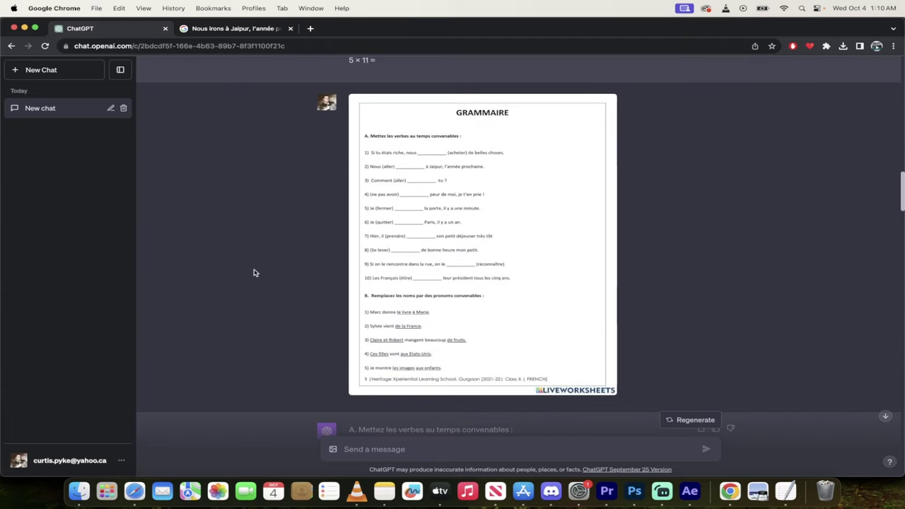
{"action": "scroll", "coordinate": [255, 273], "scroll_direction": "down", "scroll_amount": 1}
{"action": "scroll", "coordinate": [404, 249], "scroll_direction": "down", "scroll_amount": 4}
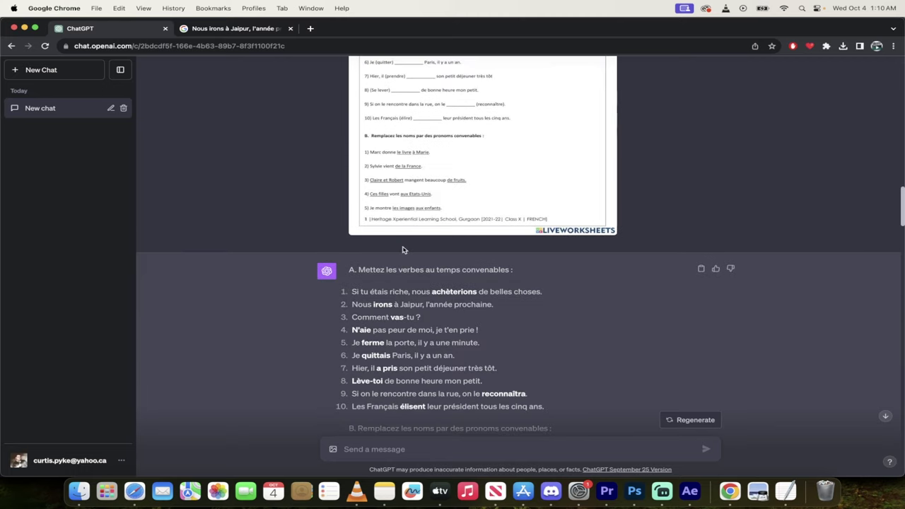
{"action": "scroll", "coordinate": [403, 249], "scroll_direction": "down", "scroll_amount": 1}
{"action": "scroll", "coordinate": [404, 249], "scroll_direction": "down", "scroll_amount": 3}
{"action": "scroll", "coordinate": [404, 249], "scroll_direction": "down", "scroll_amount": 3}
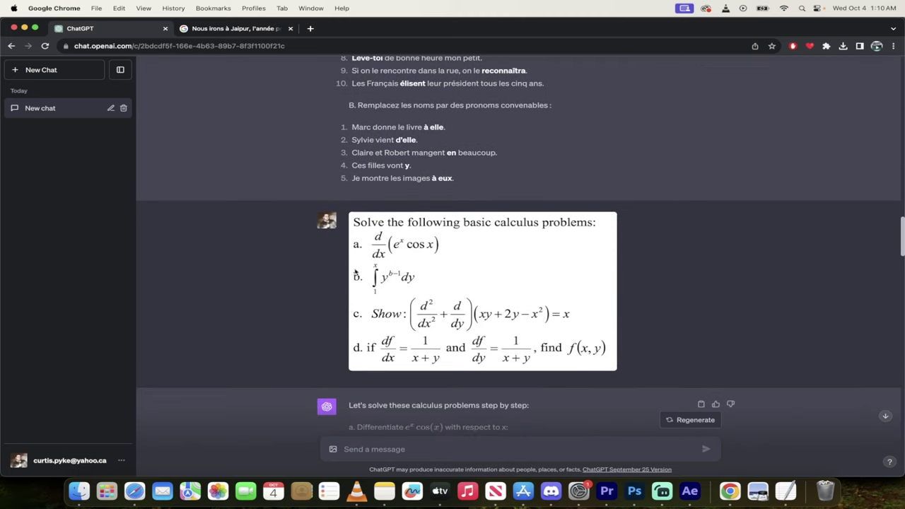
{"action": "scroll", "coordinate": [279, 328], "scroll_direction": "down", "scroll_amount": 1}
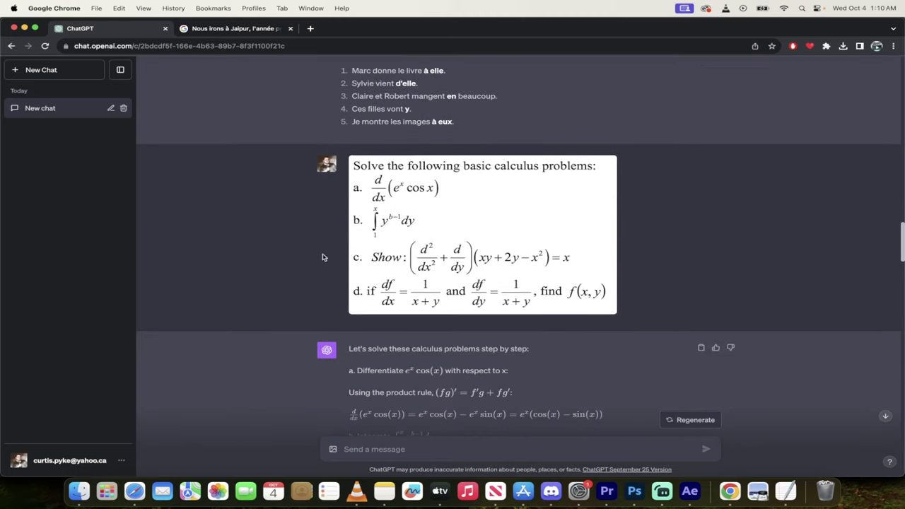
{"action": "scroll", "coordinate": [257, 297], "scroll_direction": "down", "scroll_amount": 2}
{"action": "scroll", "coordinate": [257, 297], "scroll_direction": "down", "scroll_amount": 4}
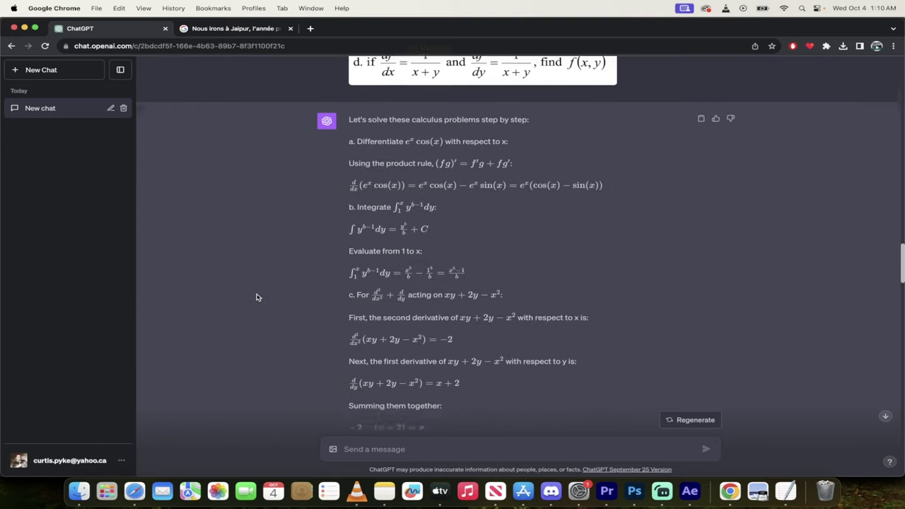
{"action": "scroll", "coordinate": [257, 297], "scroll_direction": "down", "scroll_amount": 1}
{"action": "scroll", "coordinate": [430, 273], "scroll_direction": "down", "scroll_amount": 5}
{"action": "scroll", "coordinate": [430, 273], "scroll_direction": "down", "scroll_amount": 1}
{"action": "scroll", "coordinate": [434, 275], "scroll_direction": "down", "scroll_amount": 5}
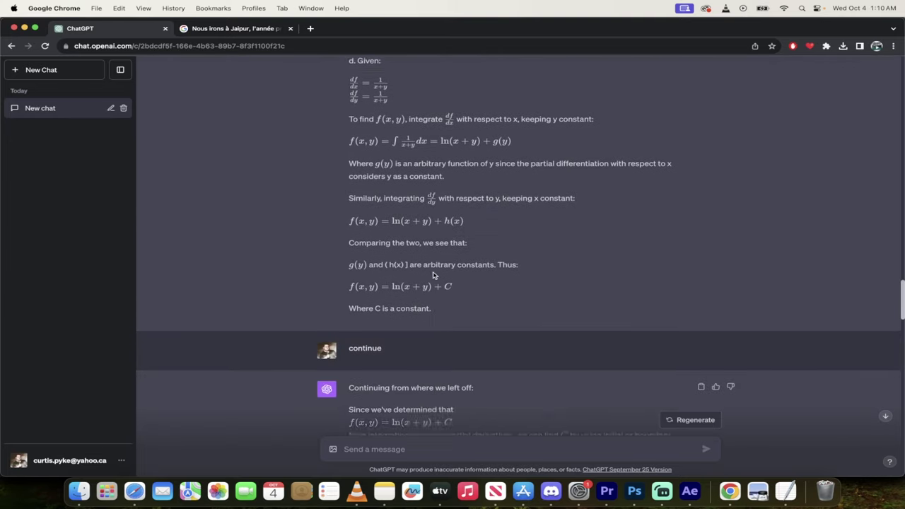
{"action": "scroll", "coordinate": [305, 282], "scroll_direction": "down", "scroll_amount": 5}
{"action": "scroll", "coordinate": [306, 281], "scroll_direction": "down", "scroll_amount": 4}
{"action": "scroll", "coordinate": [306, 282], "scroll_direction": "down", "scroll_amount": 1}
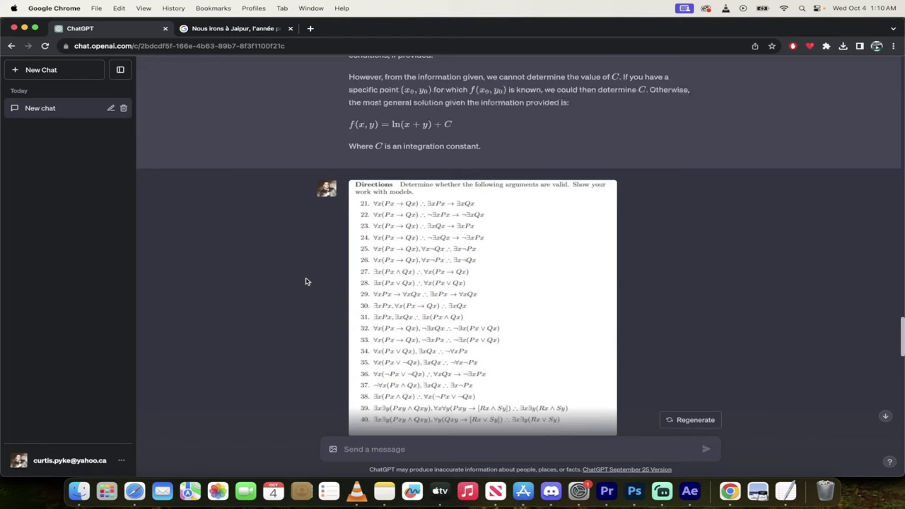
{"action": "scroll", "coordinate": [306, 282], "scroll_direction": "down", "scroll_amount": 1}
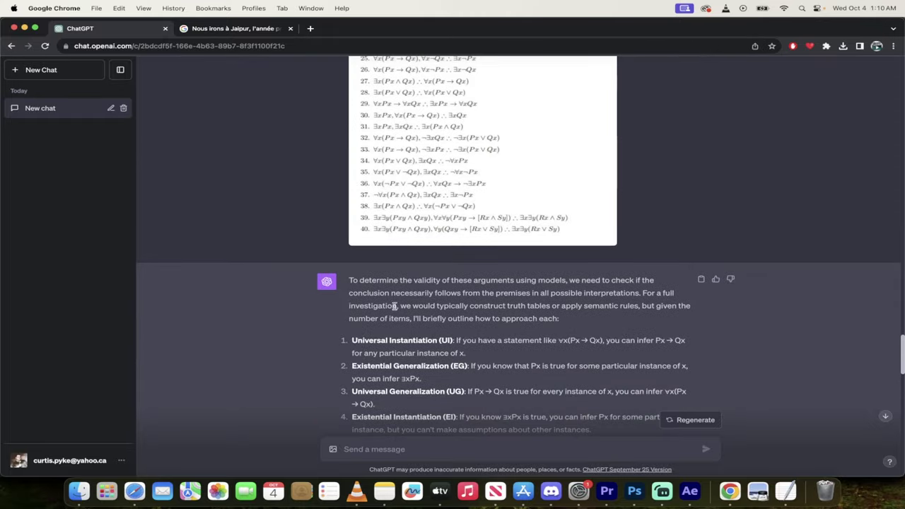
{"action": "scroll", "coordinate": [281, 365], "scroll_direction": "down", "scroll_amount": 2}
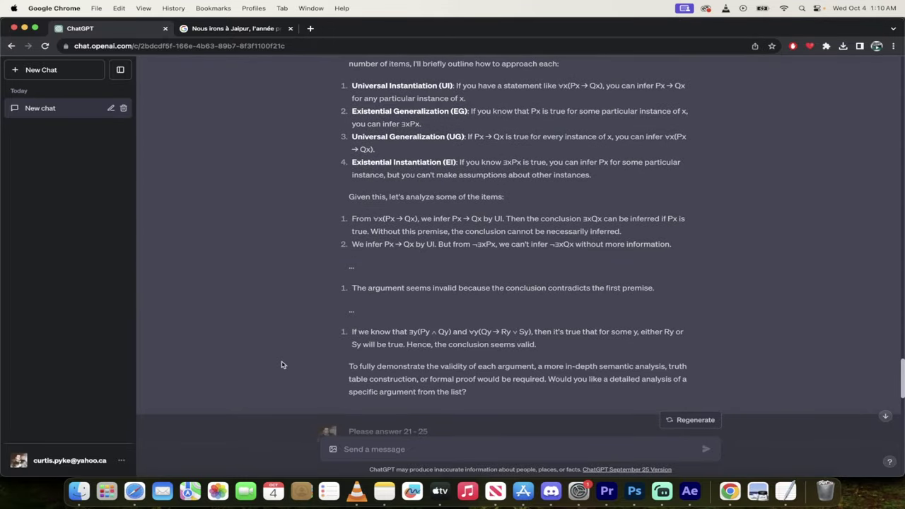
{"action": "scroll", "coordinate": [281, 365], "scroll_direction": "down", "scroll_amount": 2}
{"action": "scroll", "coordinate": [281, 365], "scroll_direction": "up", "scroll_amount": 15}
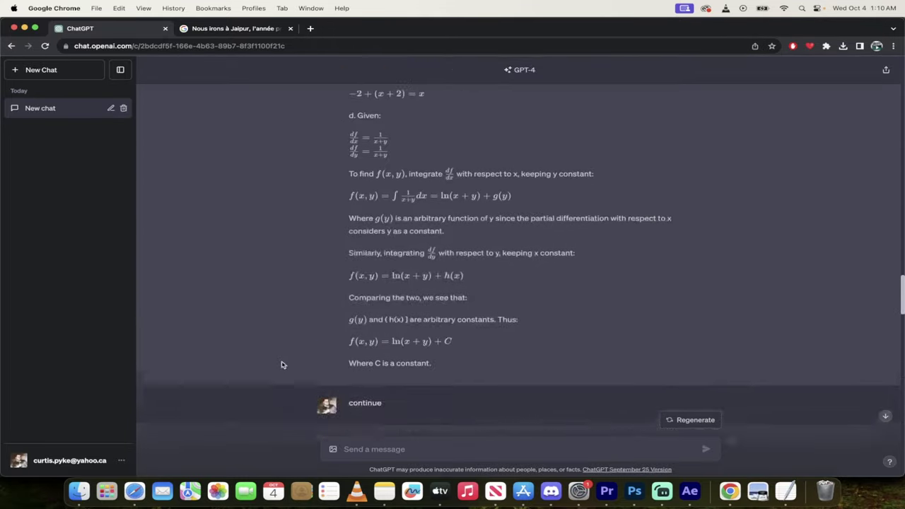
{"action": "scroll", "coordinate": [282, 365], "scroll_direction": "up", "scroll_amount": 15}
{"action": "scroll", "coordinate": [282, 365], "scroll_direction": "up", "scroll_amount": 15}
{"action": "scroll", "coordinate": [281, 365], "scroll_direction": "up", "scroll_amount": 5}
{"action": "scroll", "coordinate": [281, 365], "scroll_direction": "up", "scroll_amount": 3}
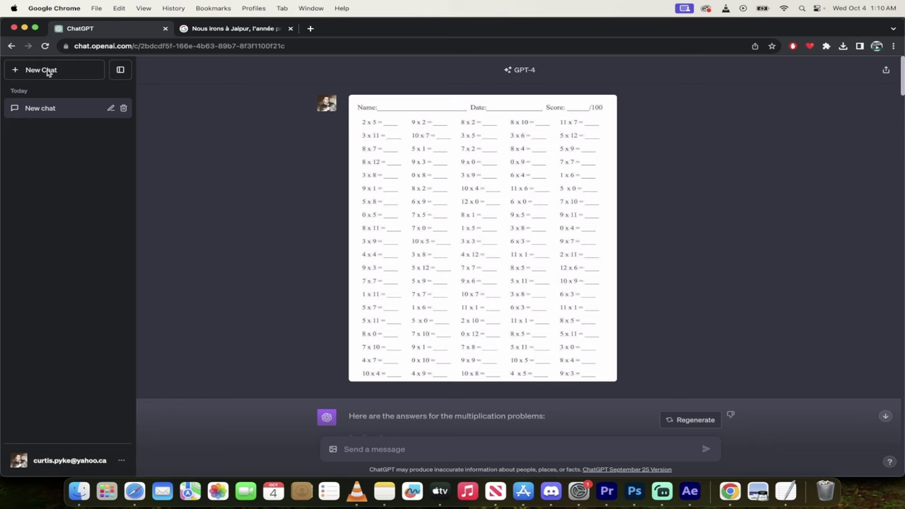
Step: Start a new chat and set GPT-4 to Default after briefly choosing Browse with Bing
{"action": "left_click", "coordinate": [48, 73]}
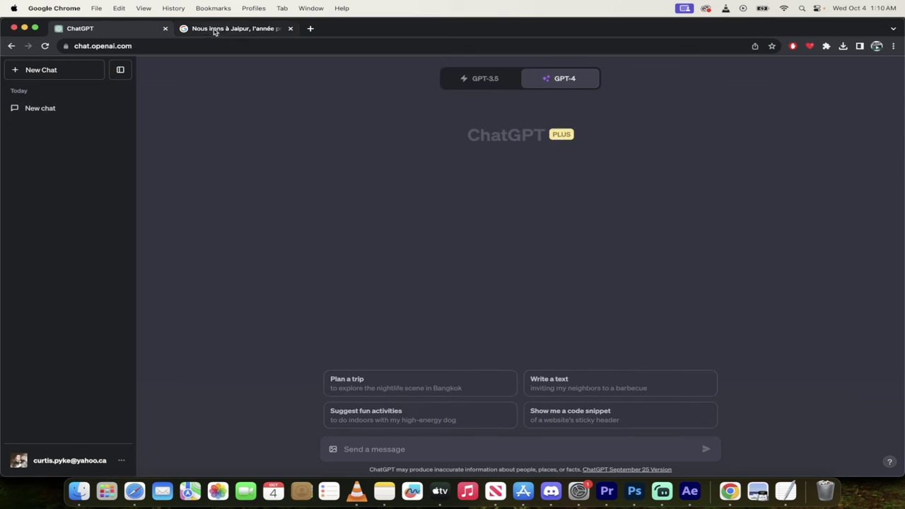
{"action": "mouse_move", "coordinate": [560, 78]}
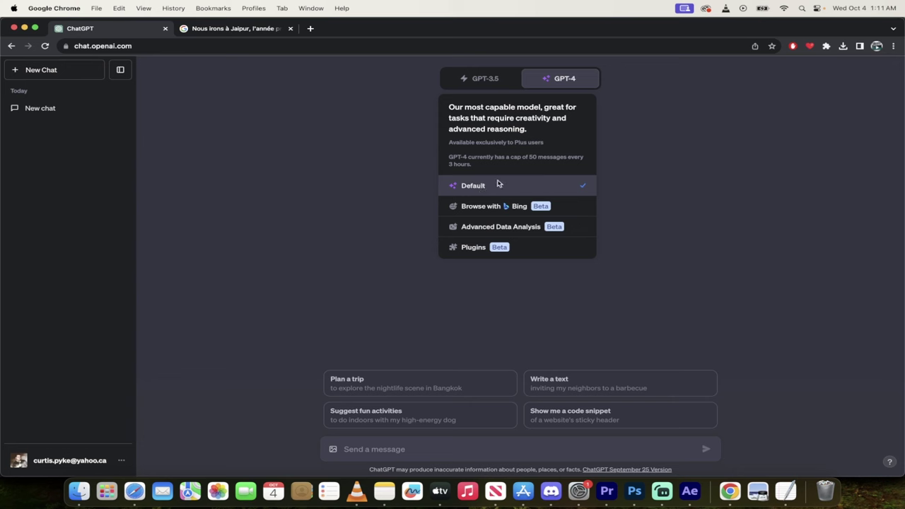
{"action": "left_click", "coordinate": [486, 206]}
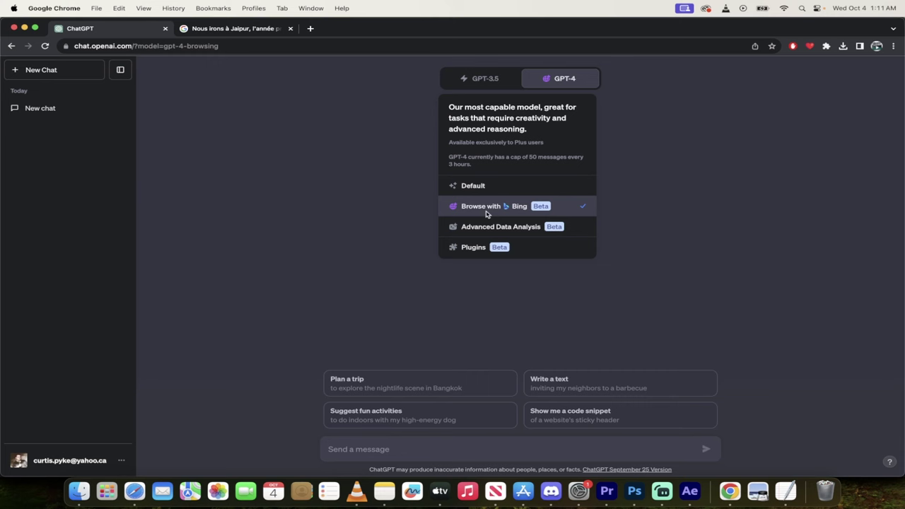
{"action": "left_click", "coordinate": [485, 190]}
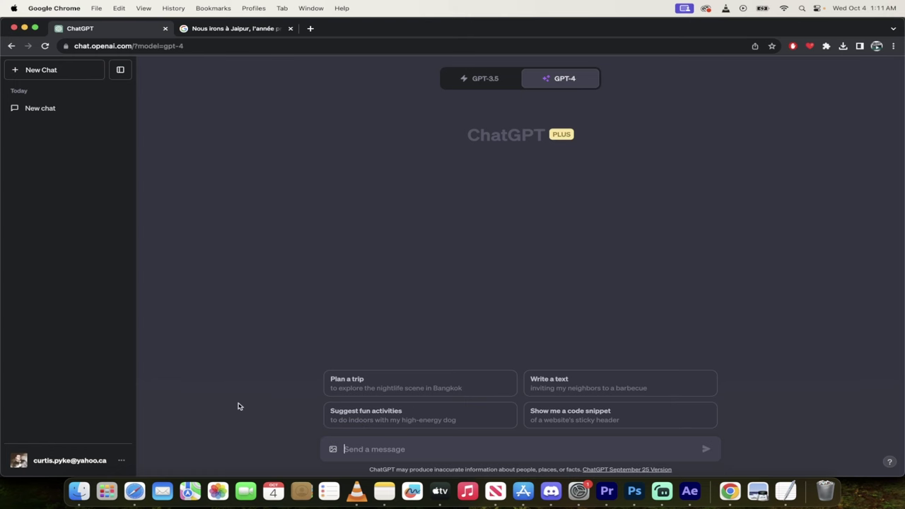
Step: Attach homework.png from the Desktop and send it to GPT-4
{"action": "left_click", "coordinate": [334, 450]}
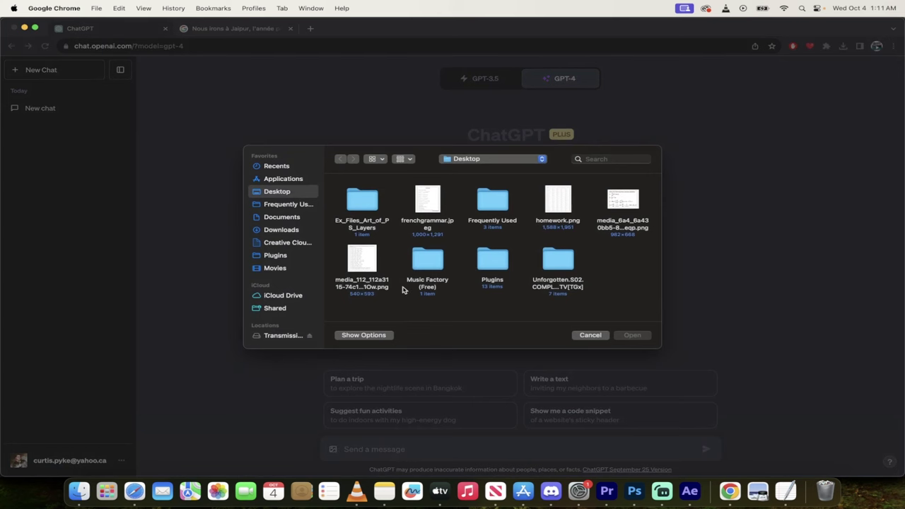
{"action": "left_click", "coordinate": [558, 204]}
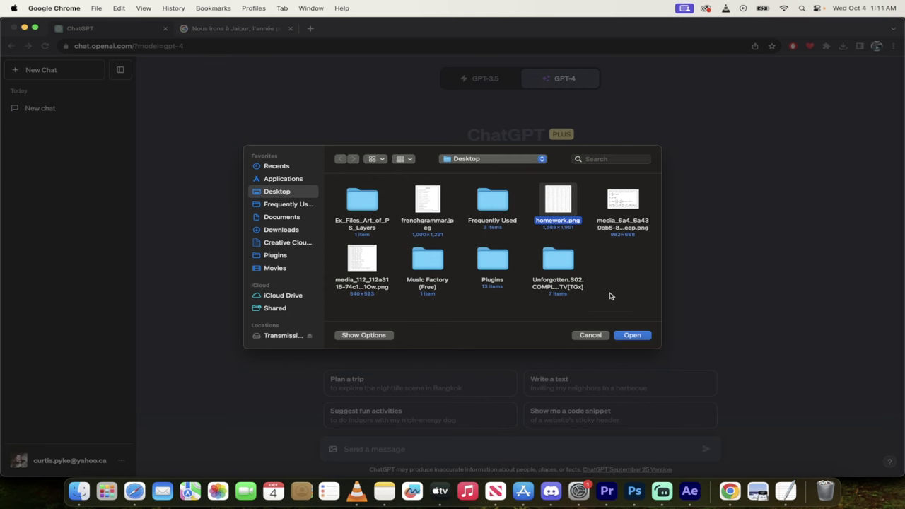
{"action": "left_click", "coordinate": [632, 336]}
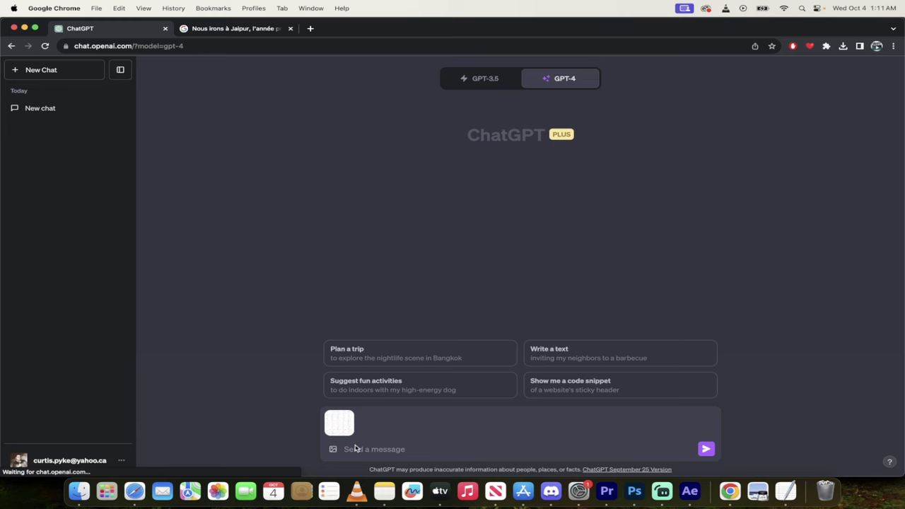
{"action": "left_click", "coordinate": [356, 449]}
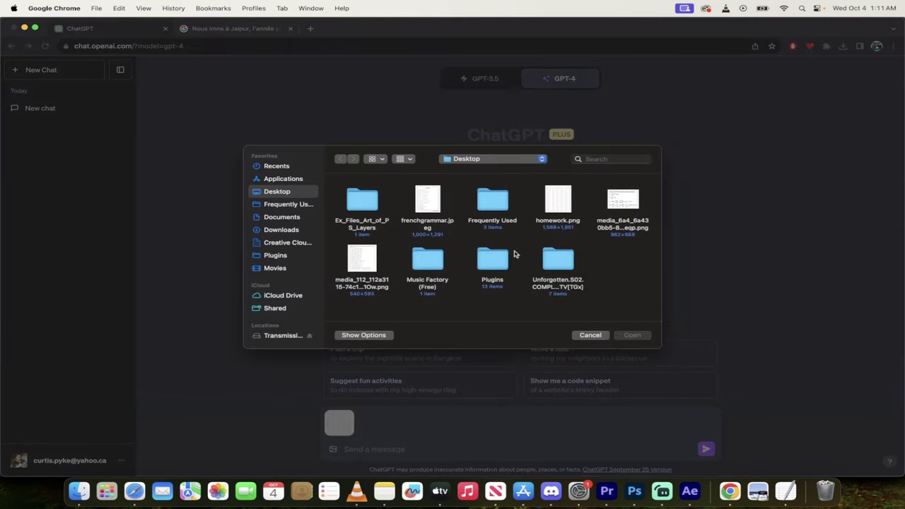
{"action": "left_click", "coordinate": [591, 335]}
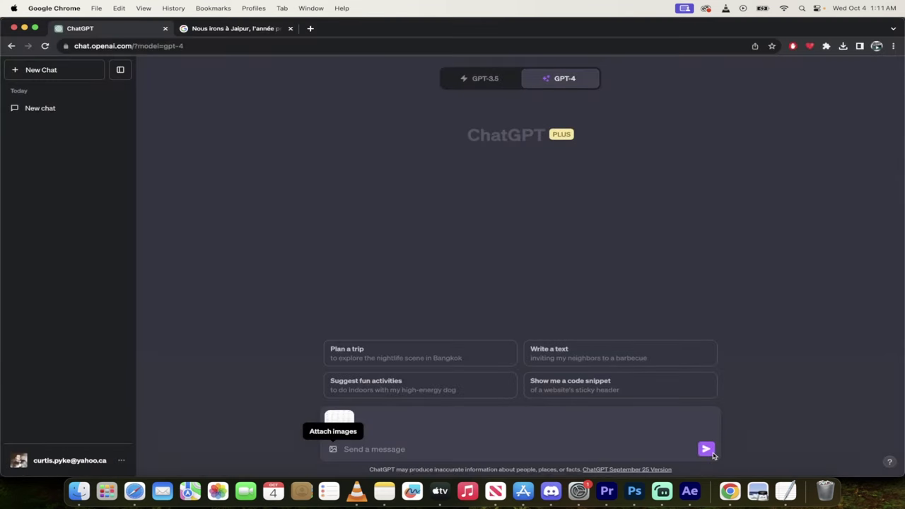
{"action": "key", "text": "Return"}
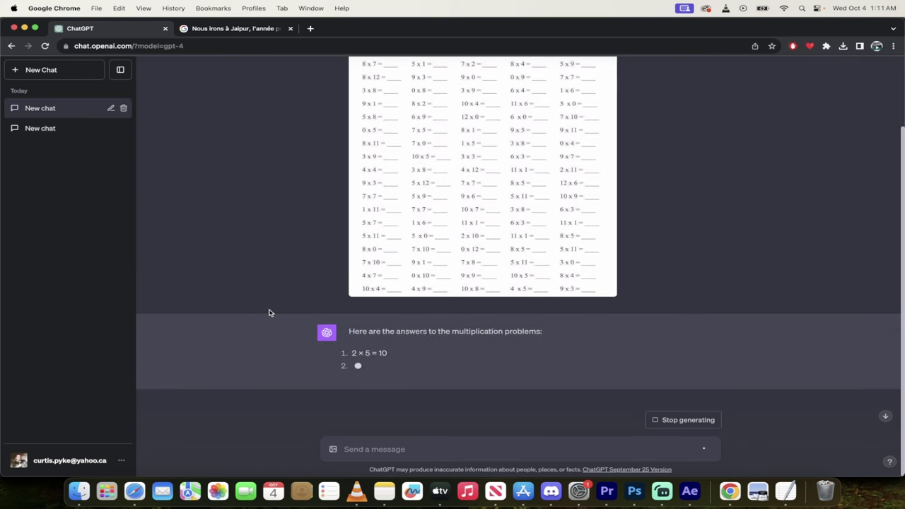
Step: Review the streamed products and stop generation after item 9, 3 × 6 = 18
{"action": "scroll", "coordinate": [261, 379], "scroll_direction": "up", "scroll_amount": 3}
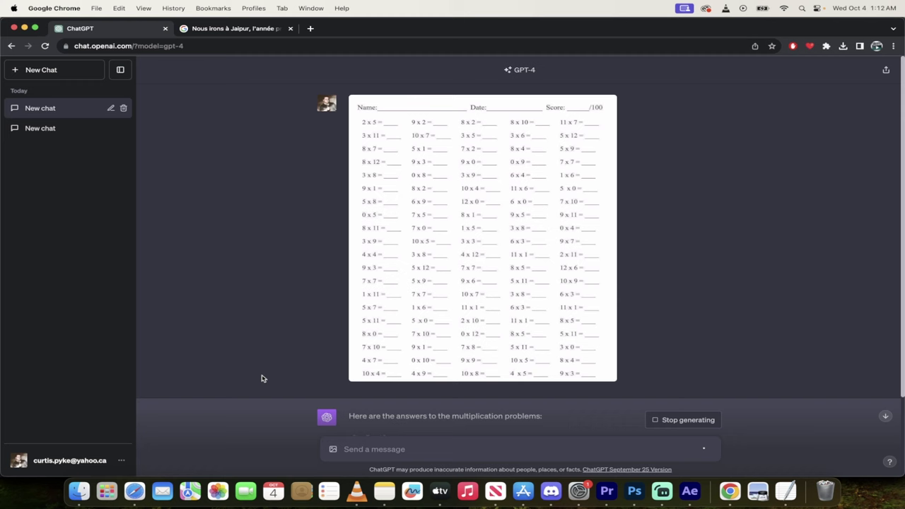
{"action": "scroll", "coordinate": [286, 240], "scroll_direction": "down", "scroll_amount": 3}
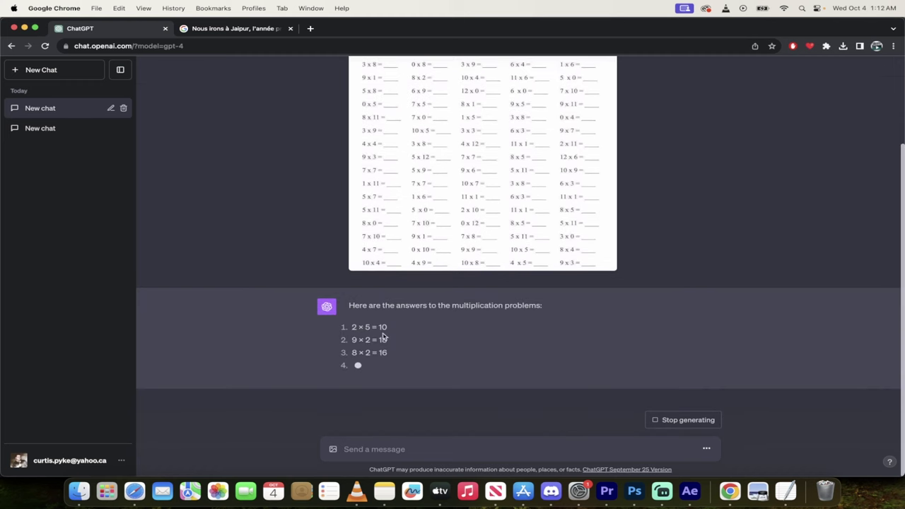
{"action": "scroll", "coordinate": [389, 329], "scroll_direction": "up", "scroll_amount": 3}
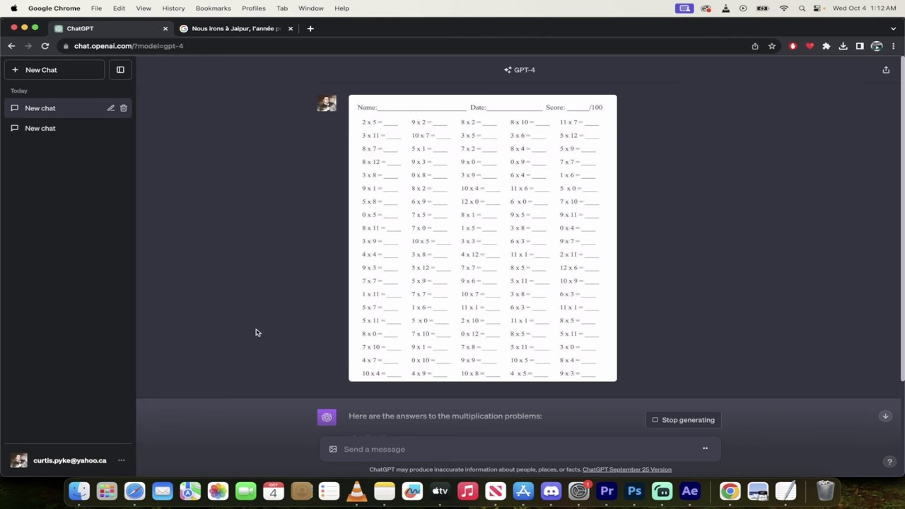
{"action": "scroll", "coordinate": [258, 333], "scroll_direction": "down", "scroll_amount": 4}
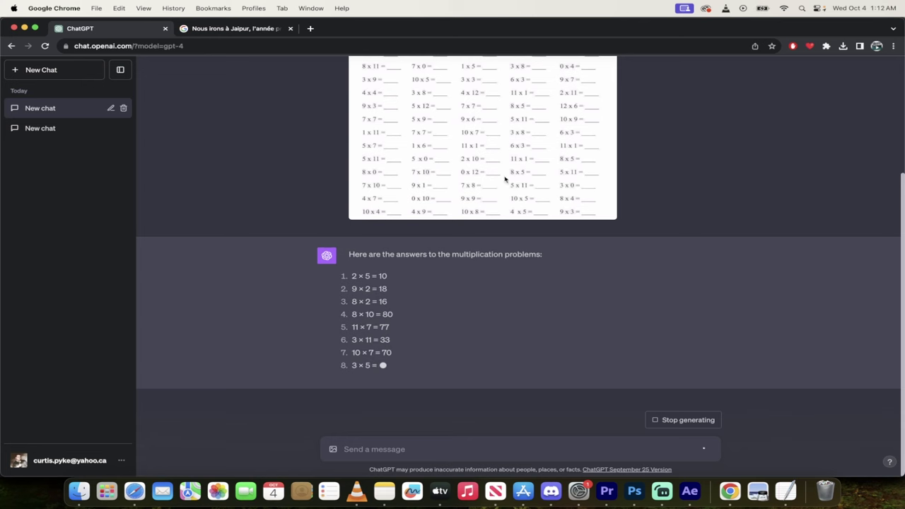
{"action": "left_click", "coordinate": [670, 422]}
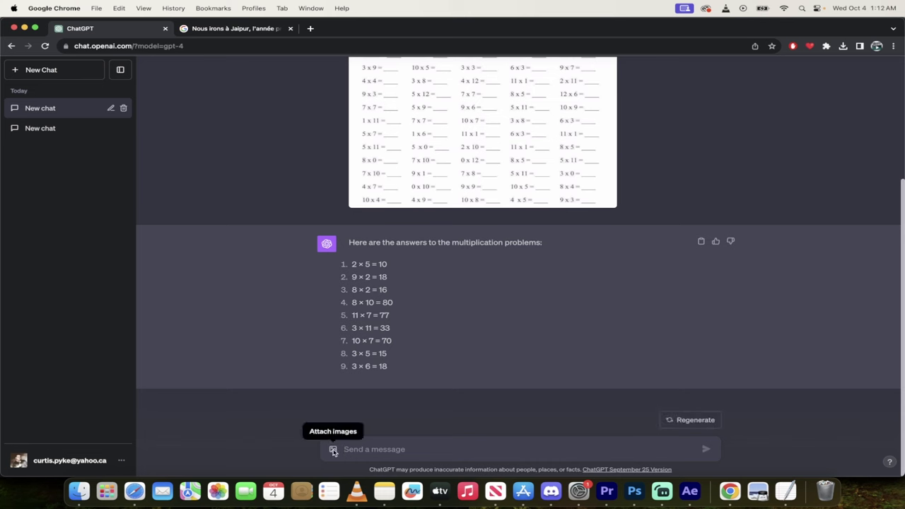
Step: Attach frenchgrammar.jpeg, send it, and review answers beginning with 'nous achèterions'
{"action": "left_click", "coordinate": [334, 450]}
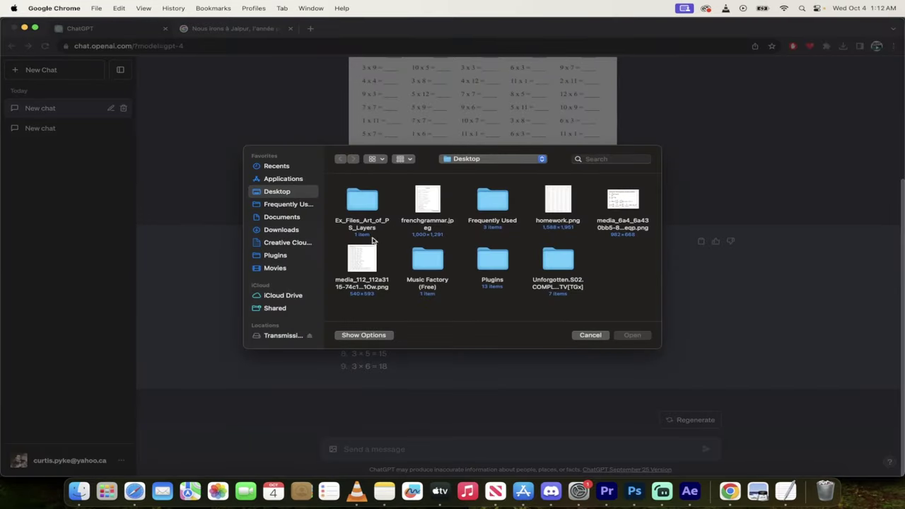
{"action": "left_click", "coordinate": [429, 206]}
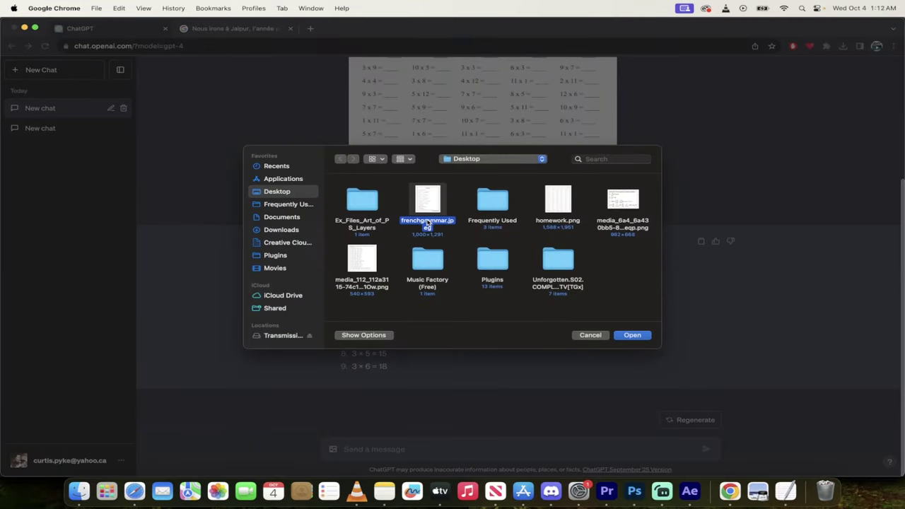
{"action": "left_click", "coordinate": [632, 336]}
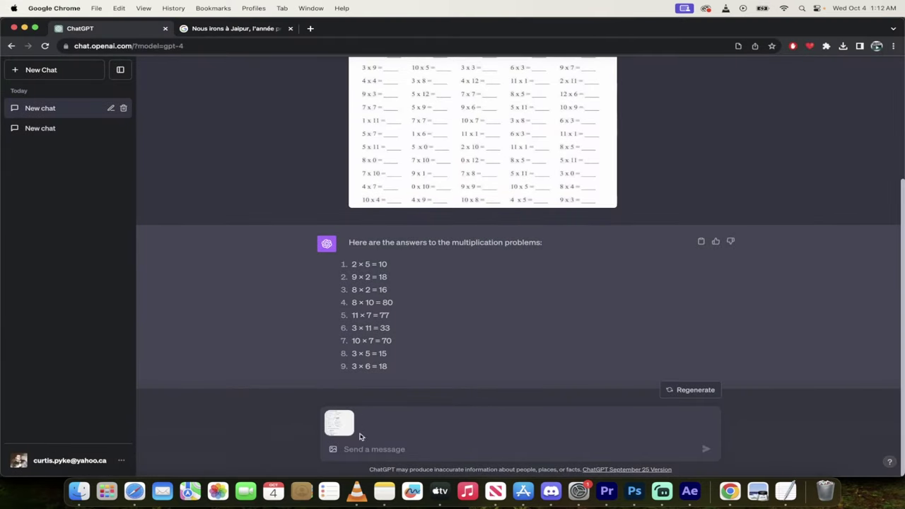
{"action": "left_click", "coordinate": [350, 454]}
{"action": "key", "text": "shift+Return"}
{"action": "key", "text": "Return"}
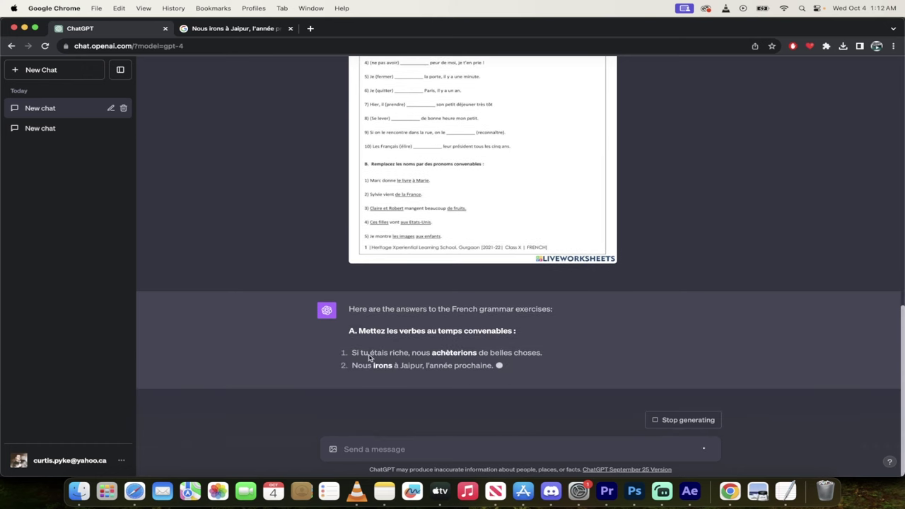
{"action": "mouse_move", "coordinate": [429, 352]}
{"action": "left_mouse_down"}
{"action": "mouse_move", "coordinate": [472, 341]}
{"action": "mouse_move", "coordinate": [449, 324]}
{"action": "left_mouse_up"}
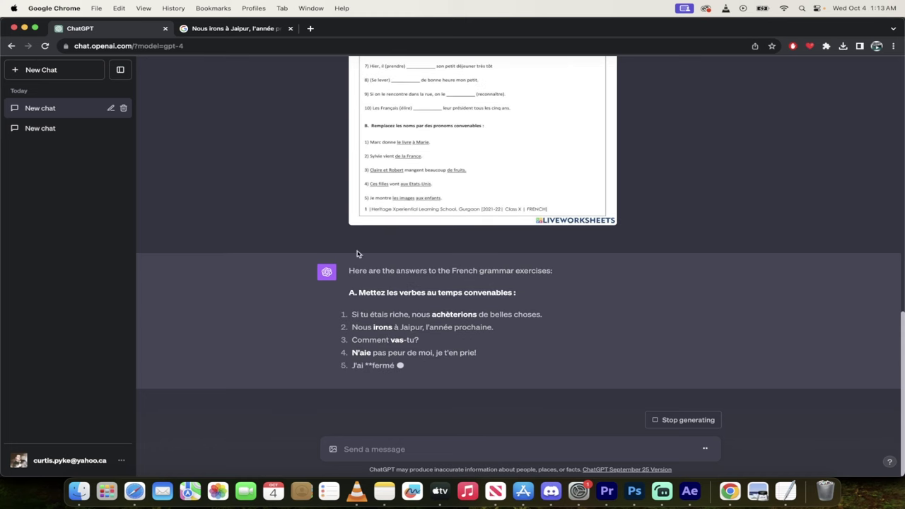
{"action": "scroll", "coordinate": [406, 234], "scroll_direction": "up", "scroll_amount": 3}
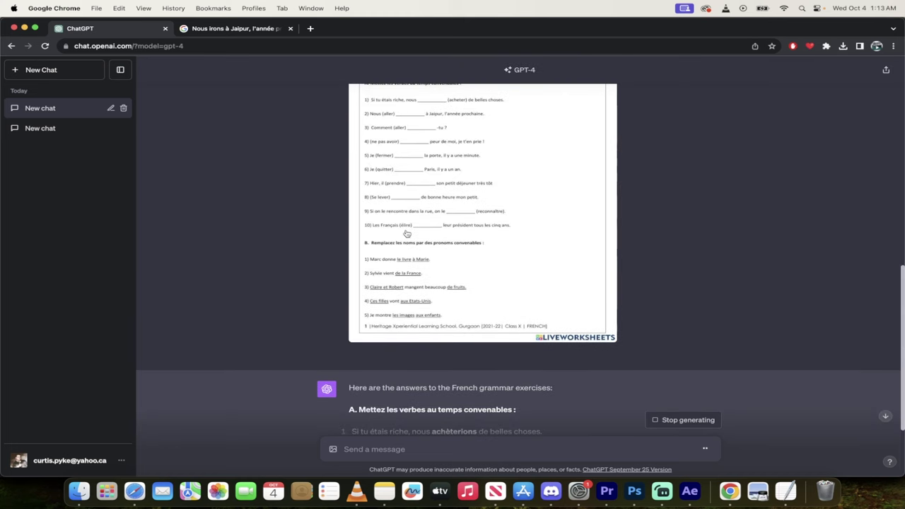
{"action": "left_click", "coordinate": [228, 29]}
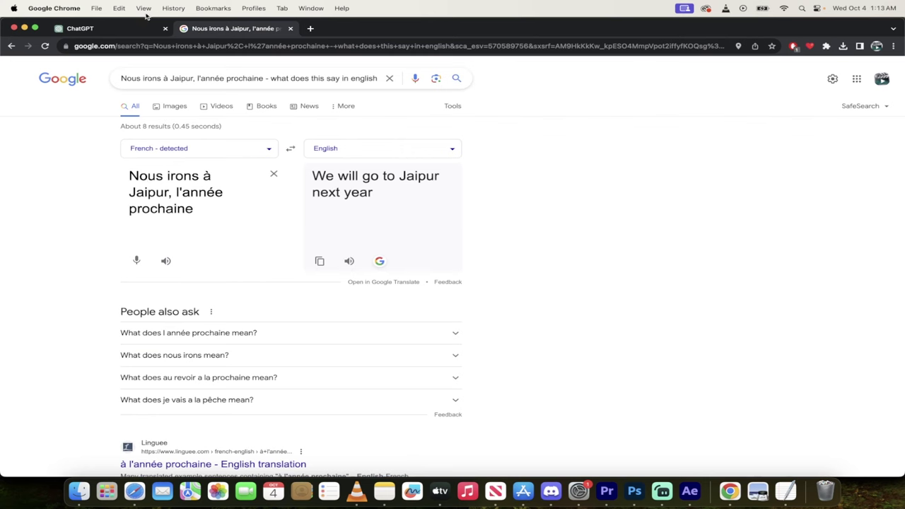
{"action": "left_click", "coordinate": [118, 28]}
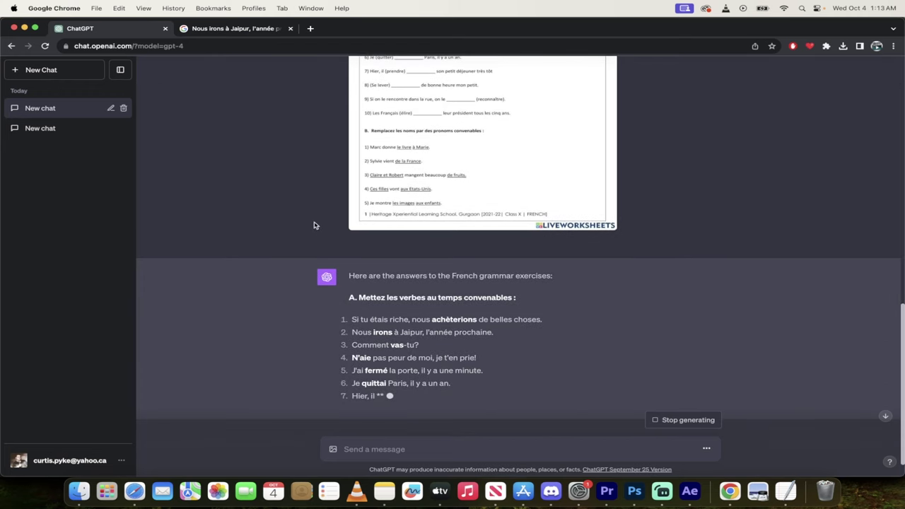
Step: Stop the French answer, then attach and send the calculus problems image
{"action": "scroll", "coordinate": [315, 225], "scroll_direction": "down", "scroll_amount": 1}
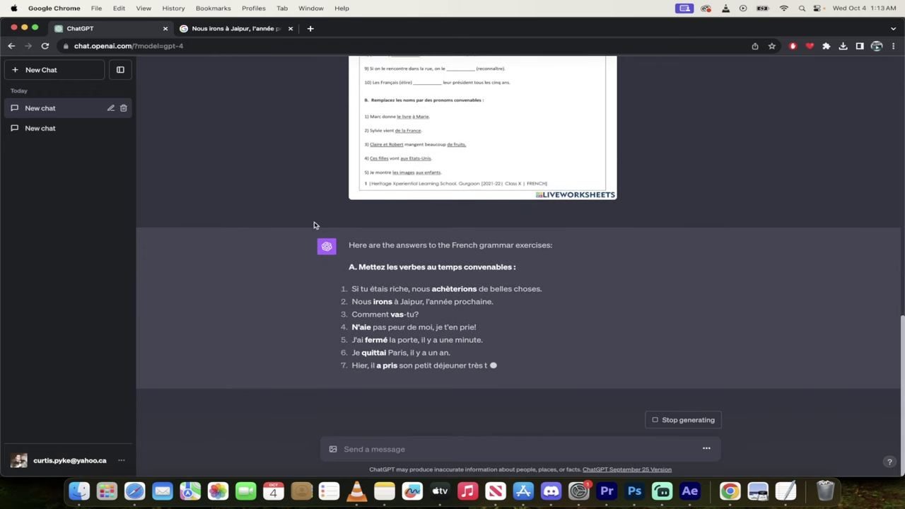
{"action": "left_click", "coordinate": [674, 421]}
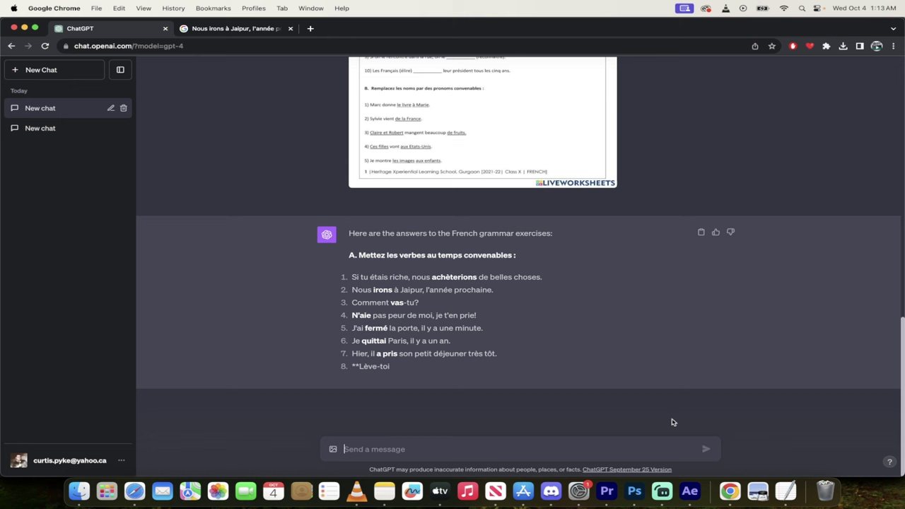
{"action": "left_click", "coordinate": [333, 449]}
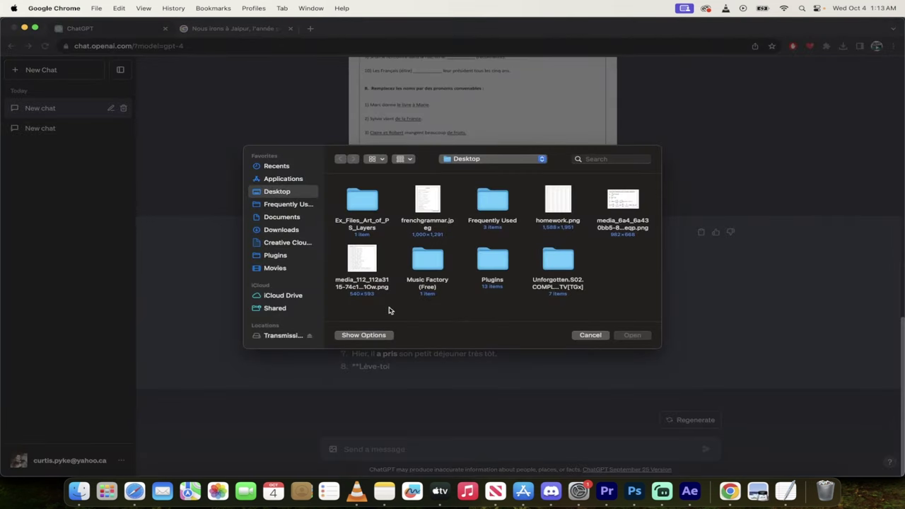
{"action": "left_click", "coordinate": [631, 203]}
{"action": "left_click", "coordinate": [629, 334]}
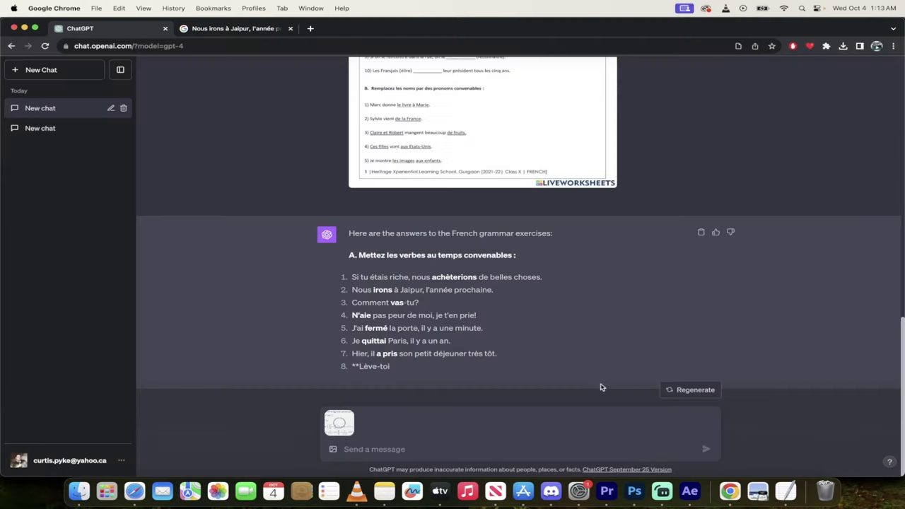
{"action": "left_click", "coordinate": [363, 449]}
{"action": "key", "text": "Return"}
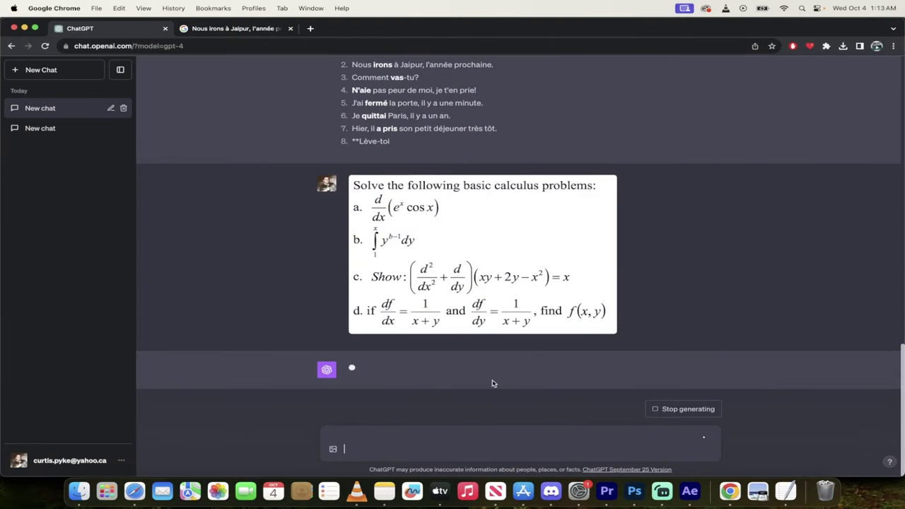
{"action": "scroll", "coordinate": [497, 260], "scroll_direction": "up", "scroll_amount": 3}
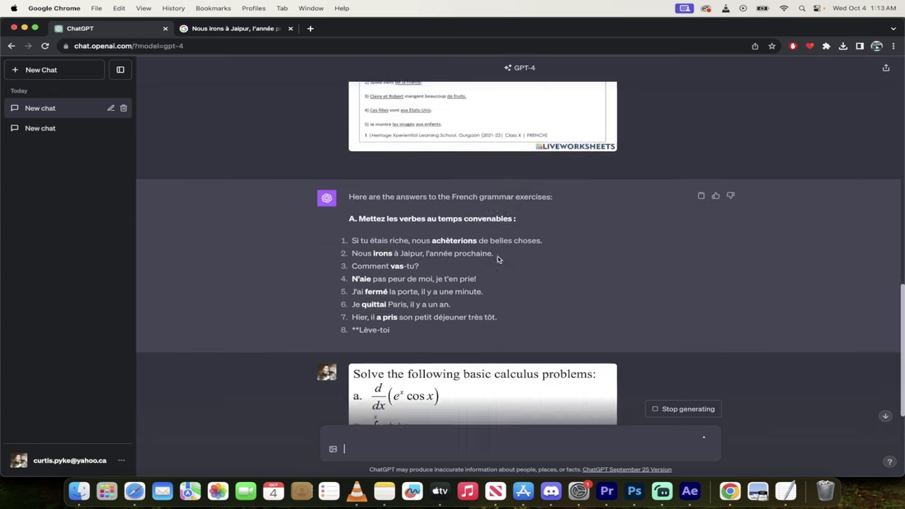
{"action": "scroll", "coordinate": [498, 260], "scroll_direction": "up", "scroll_amount": 3}
{"action": "scroll", "coordinate": [497, 260], "scroll_direction": "up", "scroll_amount": 2}
{"action": "scroll", "coordinate": [498, 260], "scroll_direction": "up", "scroll_amount": 3}
{"action": "scroll", "coordinate": [499, 261], "scroll_direction": "down", "scroll_amount": 15}
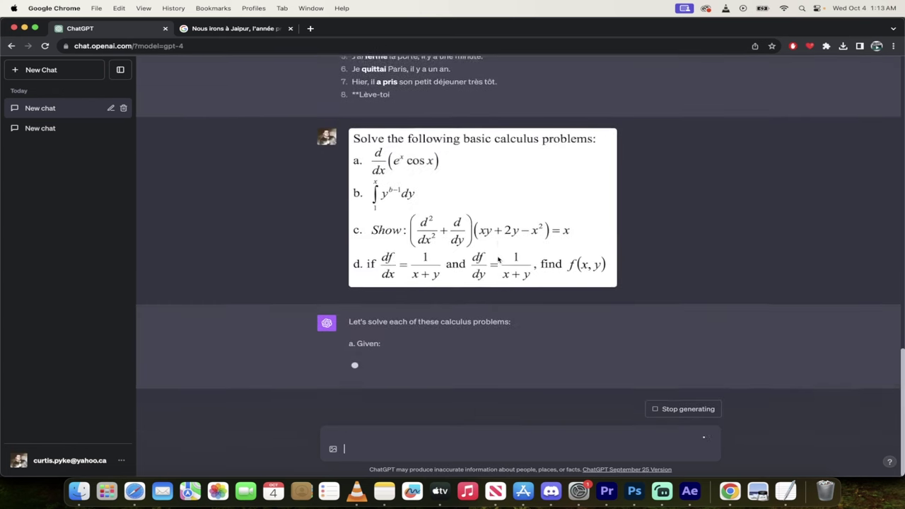